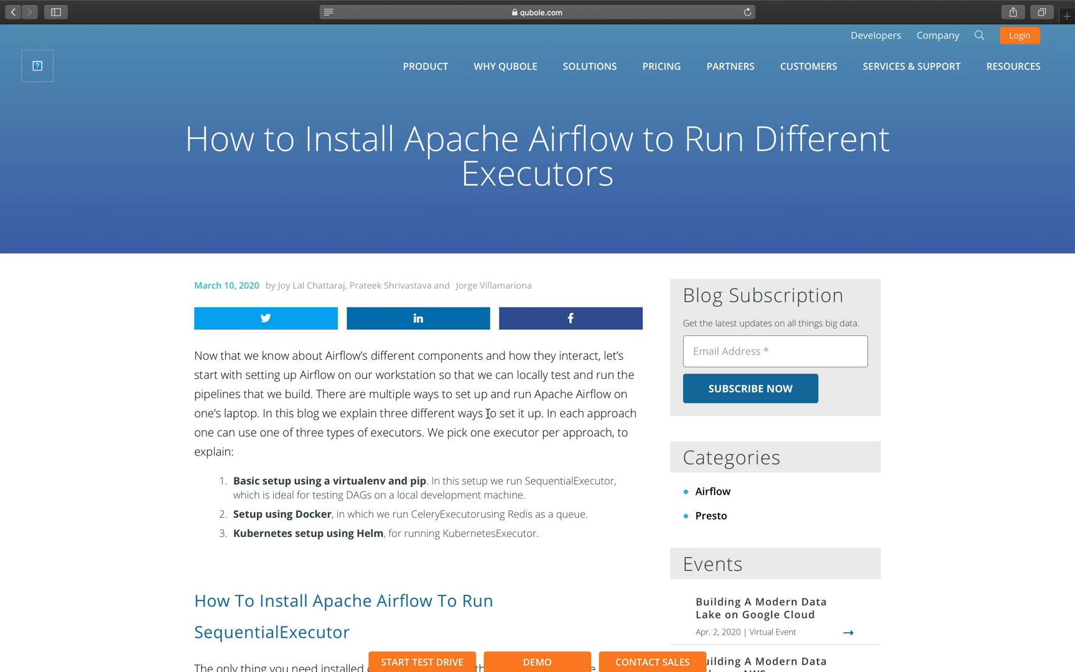
scroll(488, 413, "down", 1)
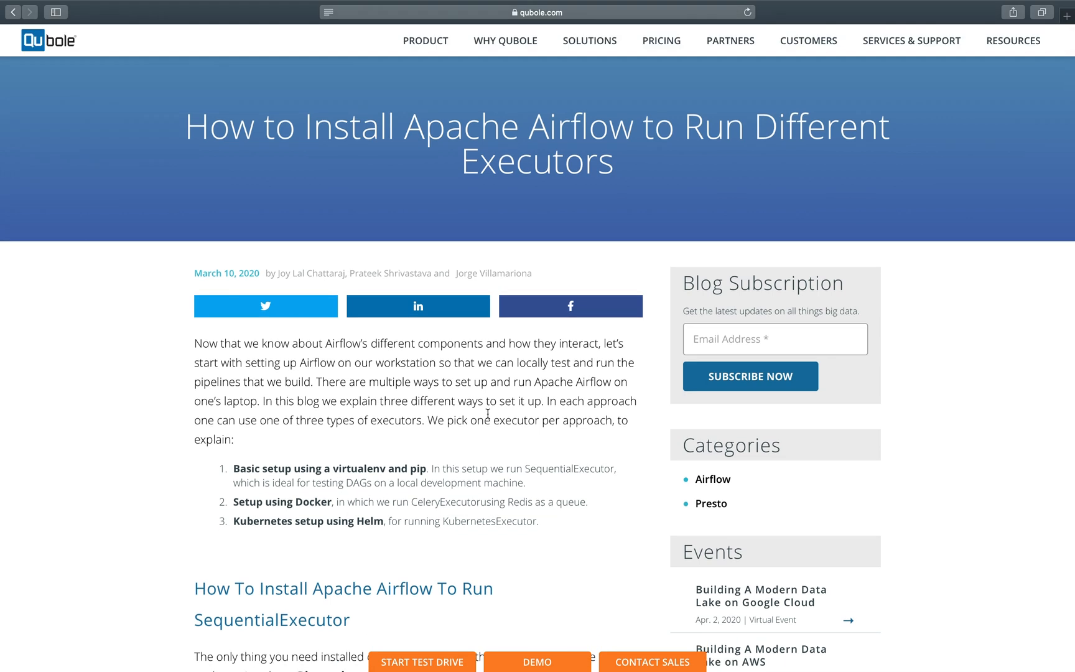
scroll(488, 413, "down", 2)
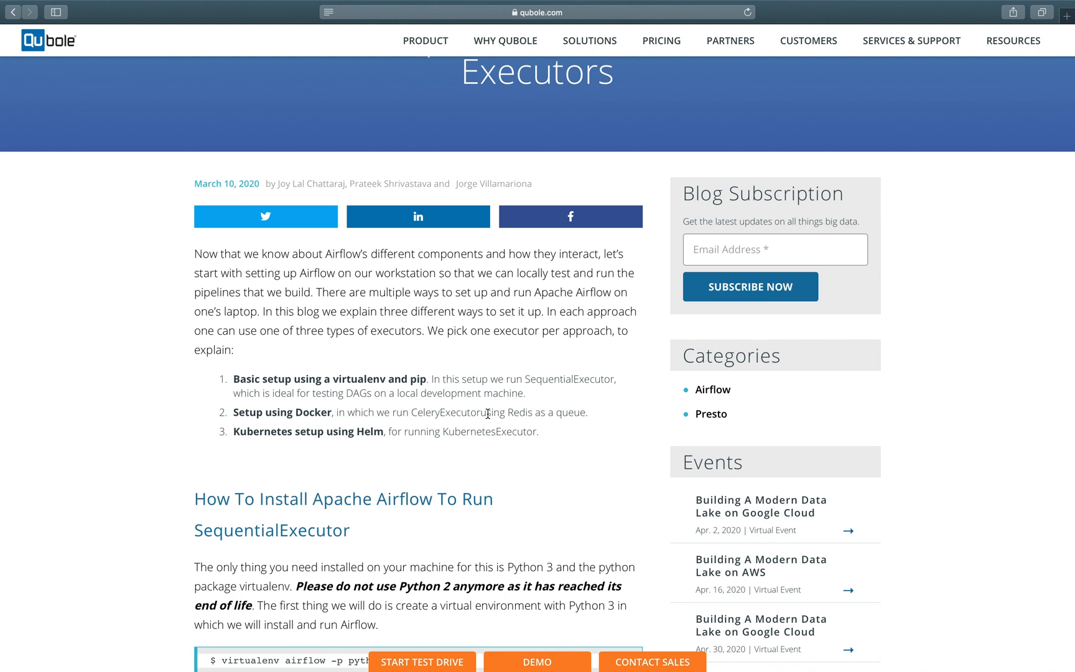
scroll(488, 413, "down", 2)
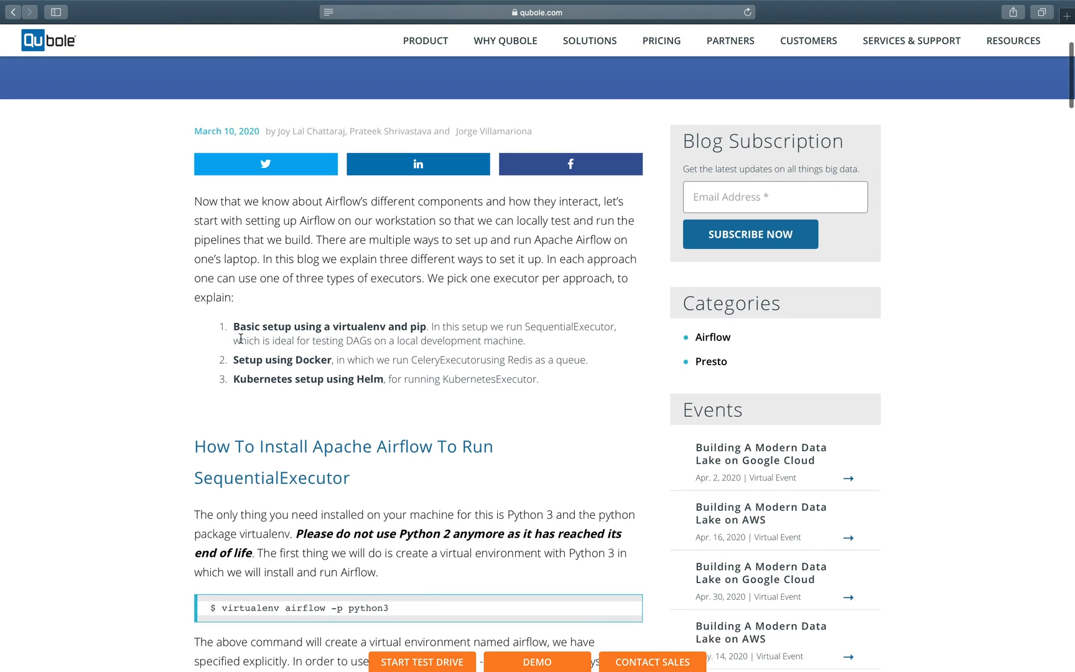
Review the virtualenv and Docker setup options, then move to the terminal with enlarged text
left_click_drag(234, 328, 428, 326)
left_click_drag(234, 361, 333, 361)
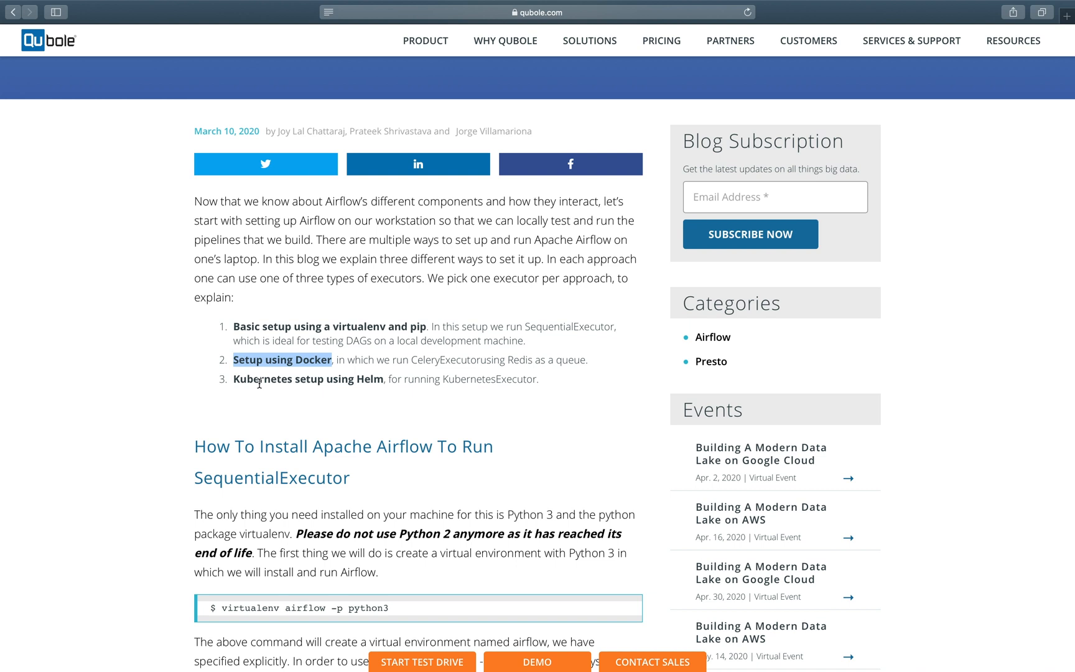
scroll(391, 365, "down", 3)
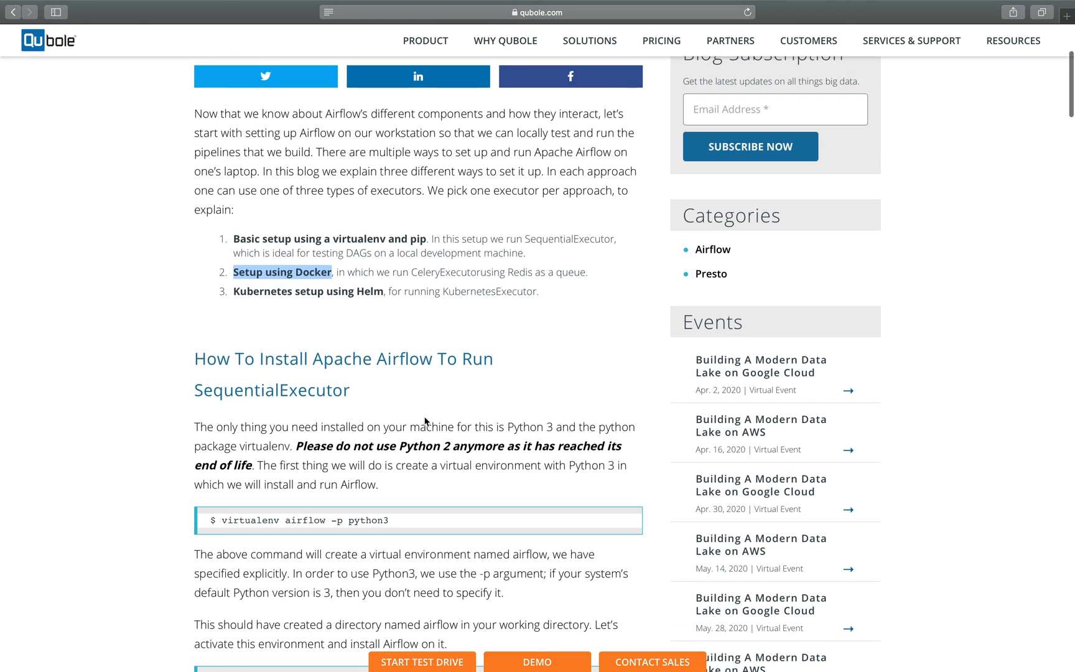
scroll(426, 422, "down", 2)
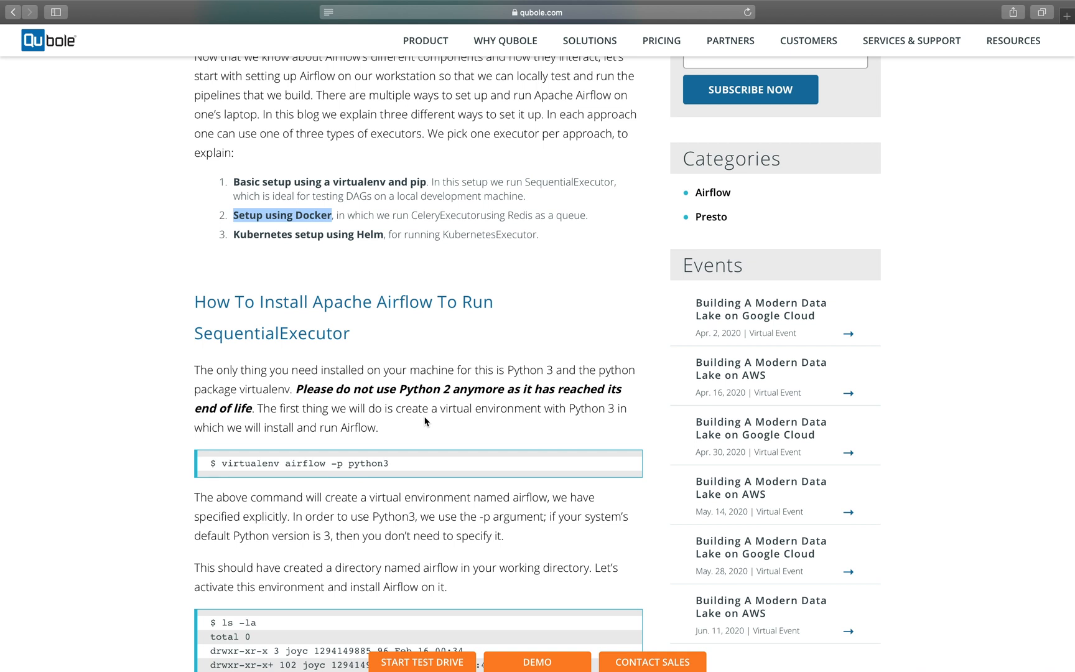
key("ctrl+Right")
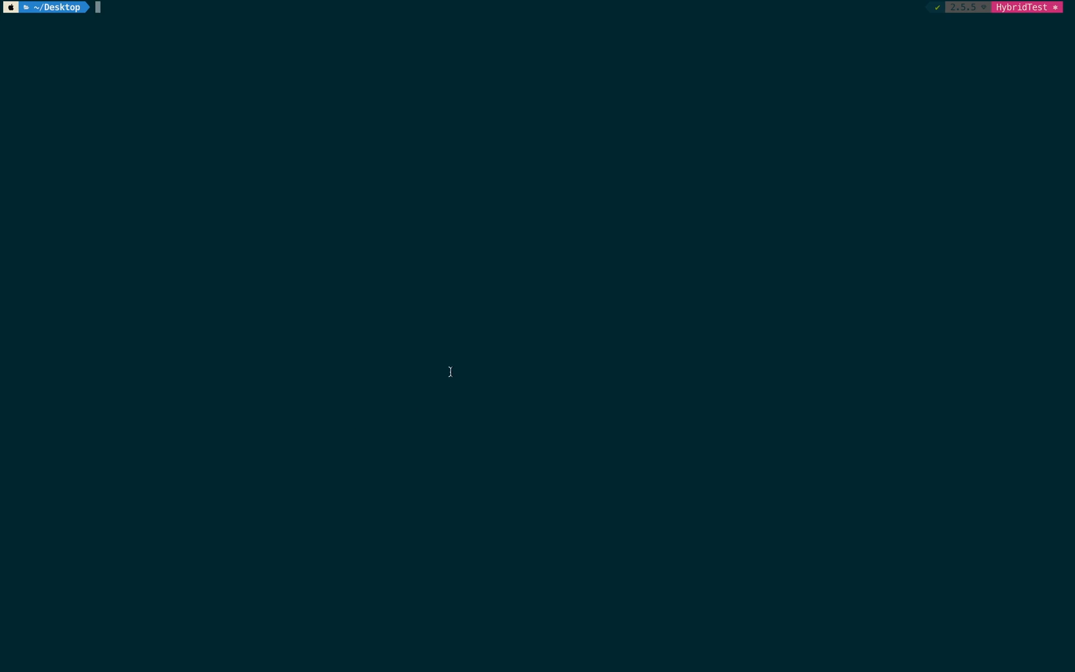
key("super+plus")
key("super+plus")
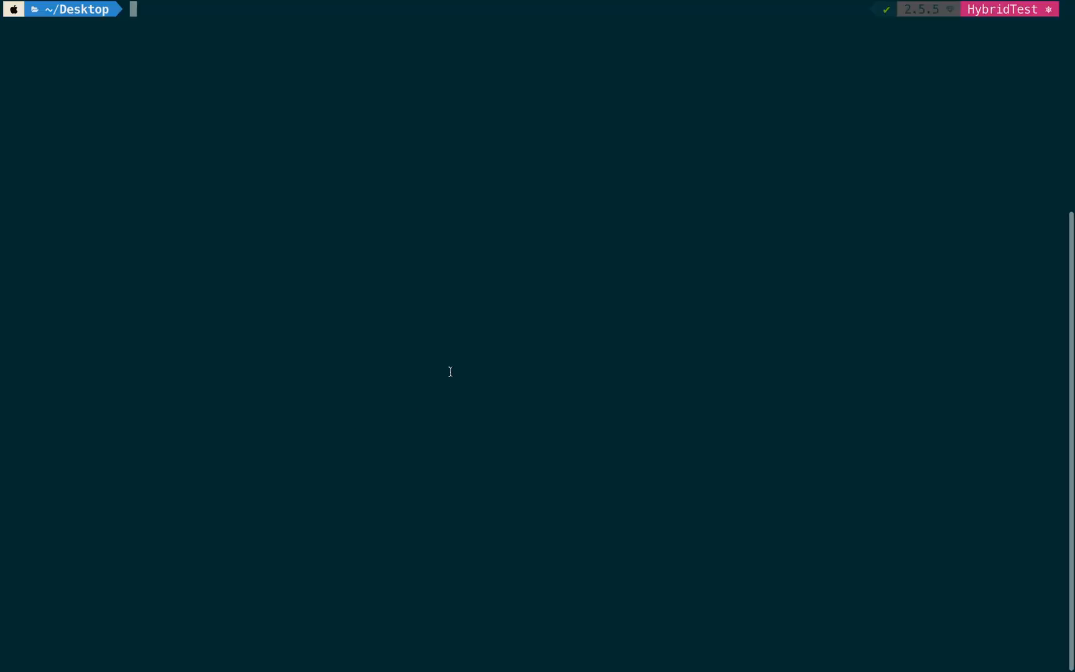
key("super+plus")
key("super+plus")
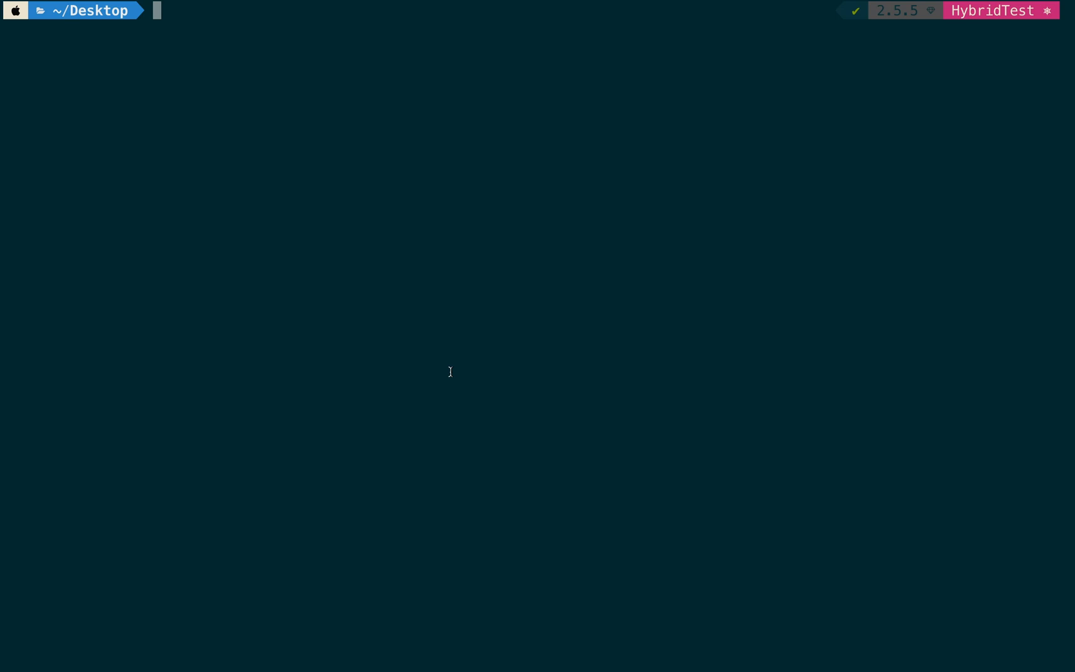
type("python3 ")
type("-m v")
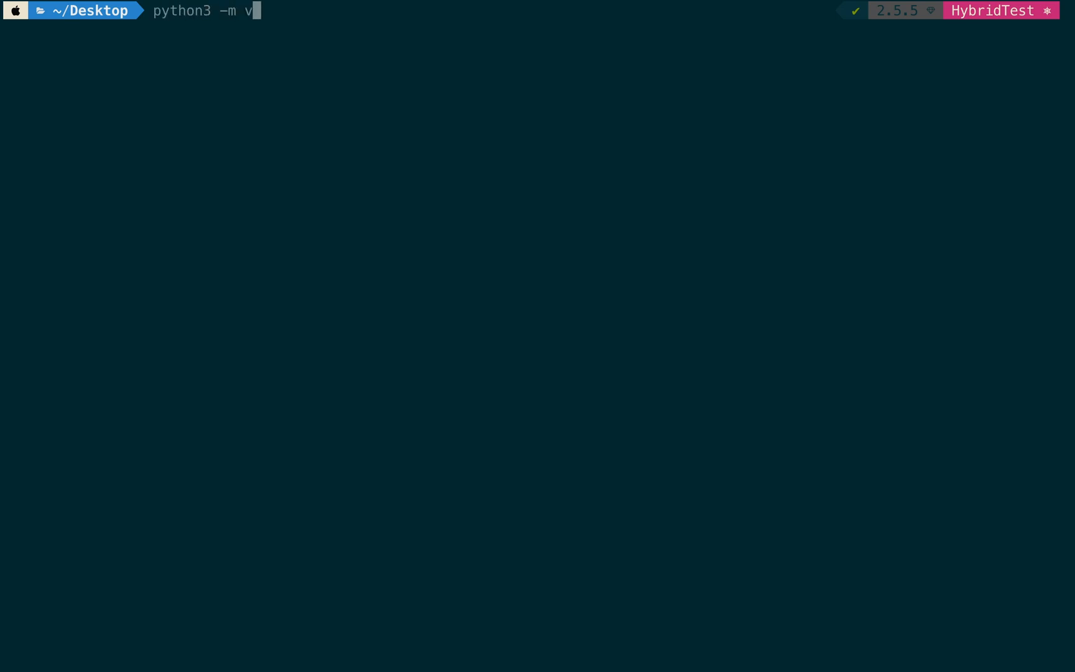
type("env env")
type("_airfl")
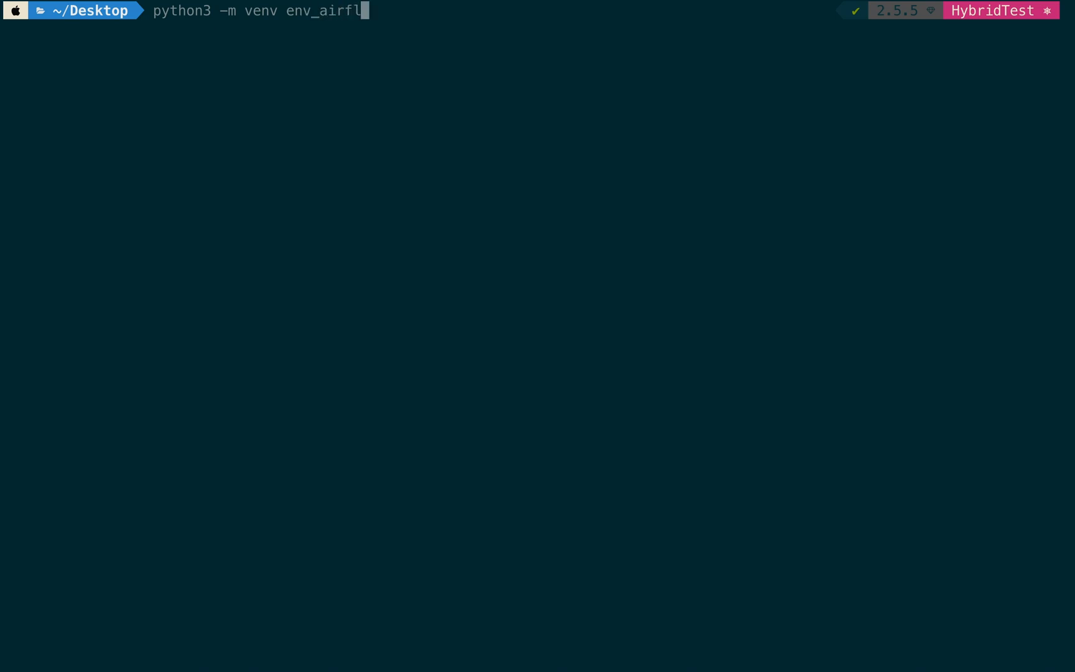
type("ow")
Create the env_airflow virtual environment with python3 -m venv and activate it
key("Return")
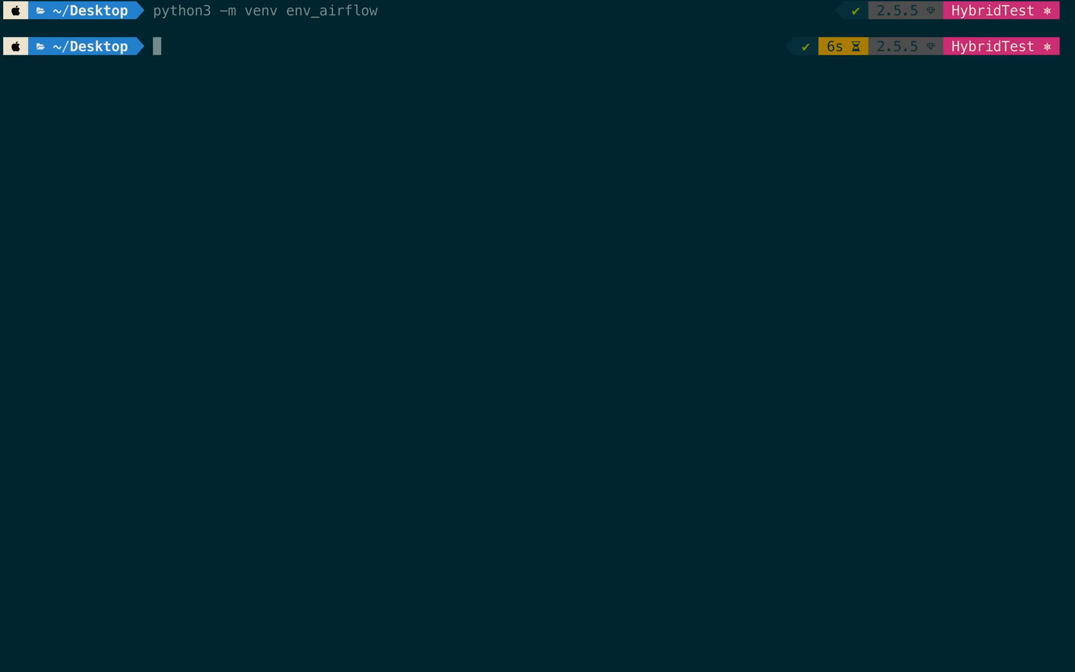
type("source ")
type("env_a")
key("Tab")
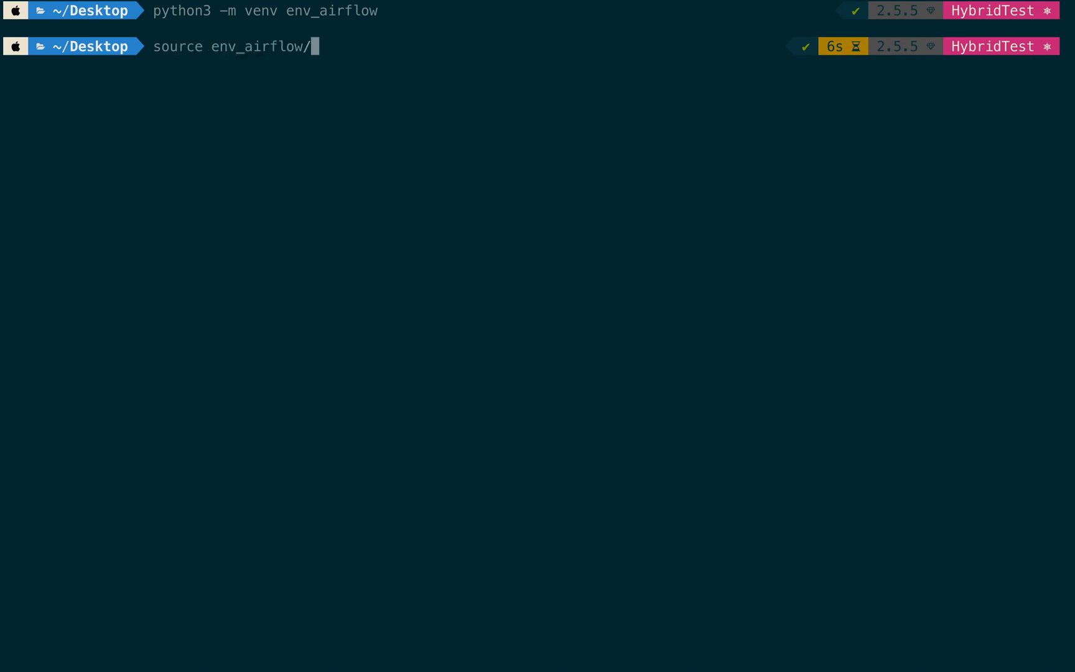
type("bin/ac")
key("Tab")
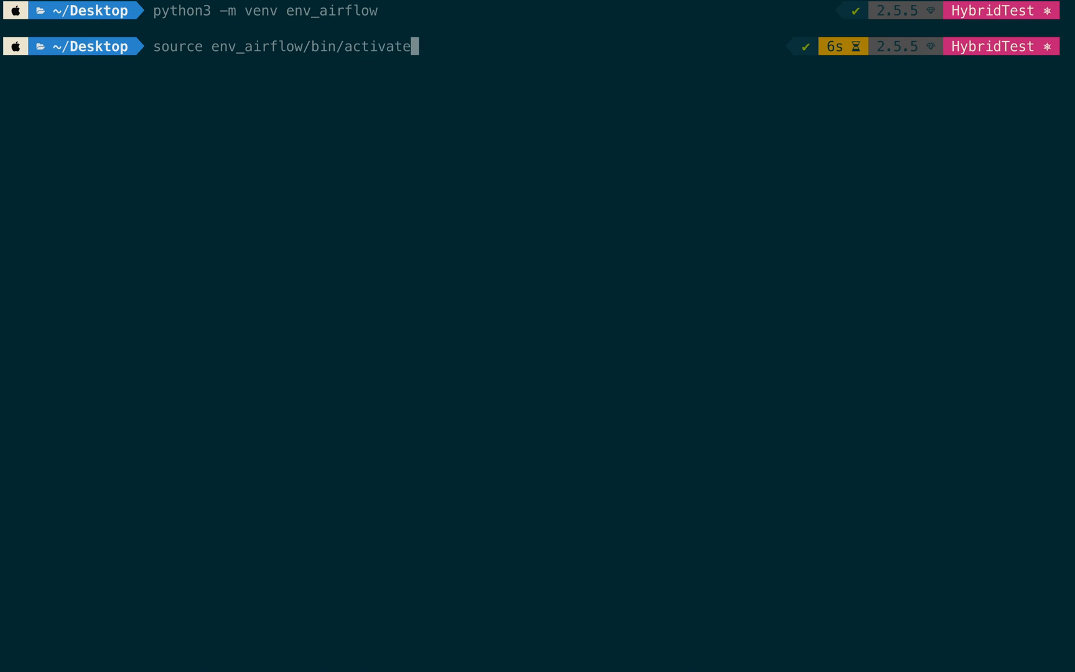
key("Return")
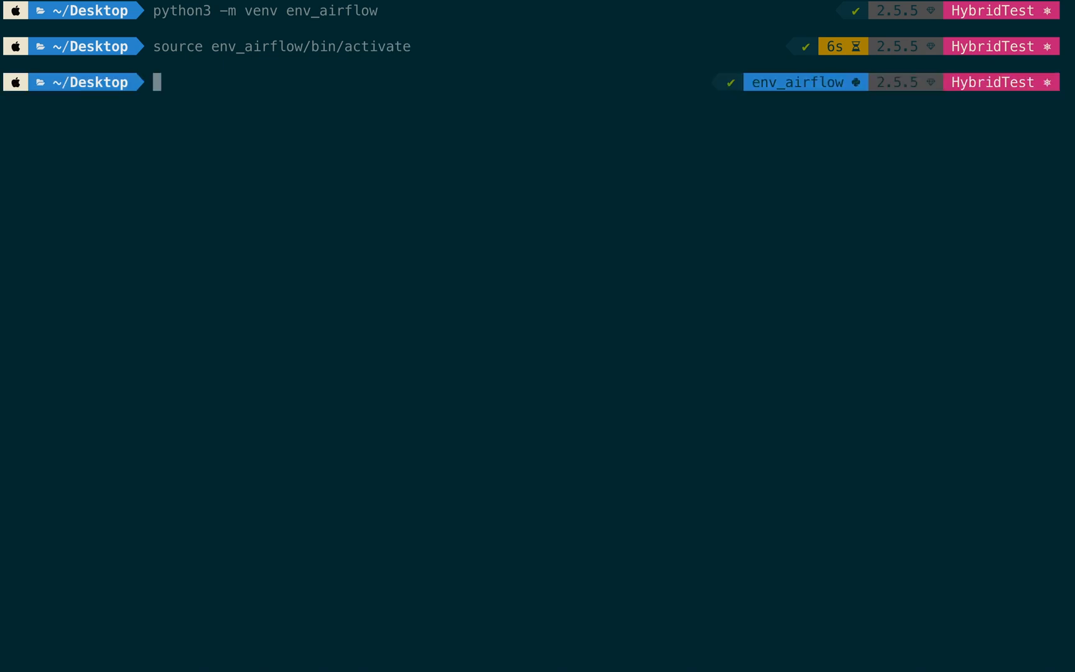
type("pip install")
type(" apach")
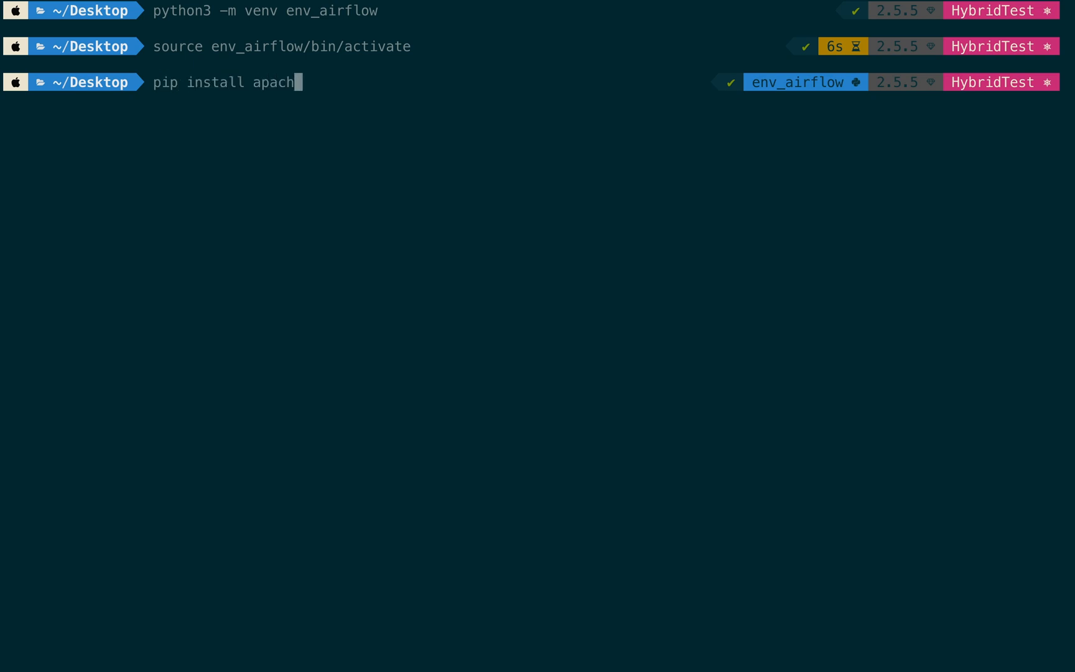
type("e-airflow==")
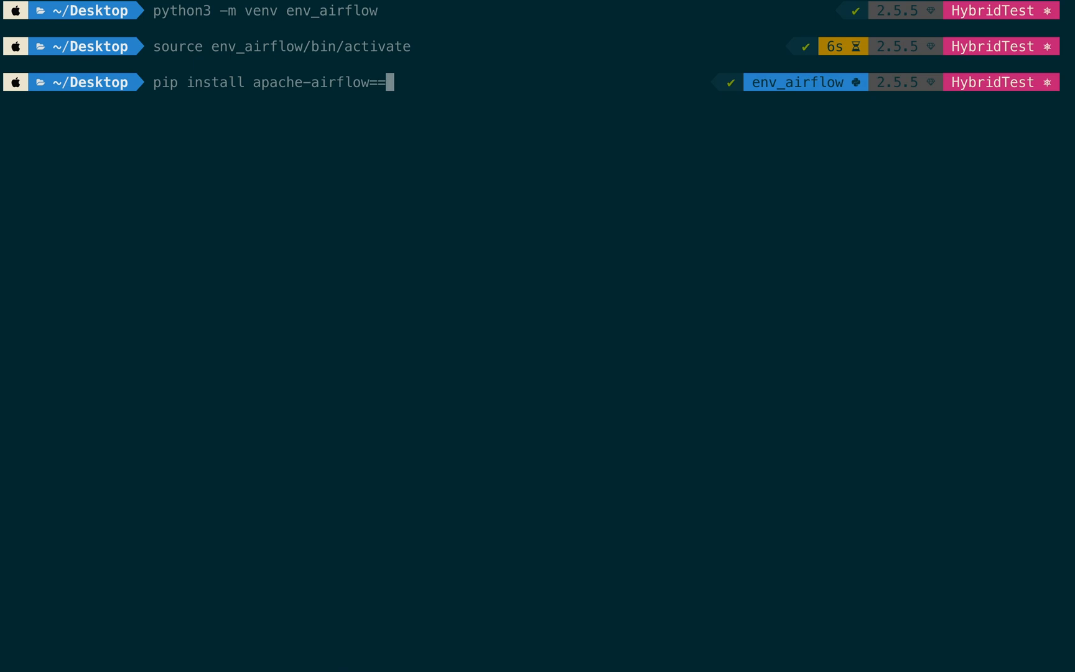
type("1.10.")
type("9")
Install apache-airflow==1.10.9 with pip in env_airflow and clear the output
key("Return")
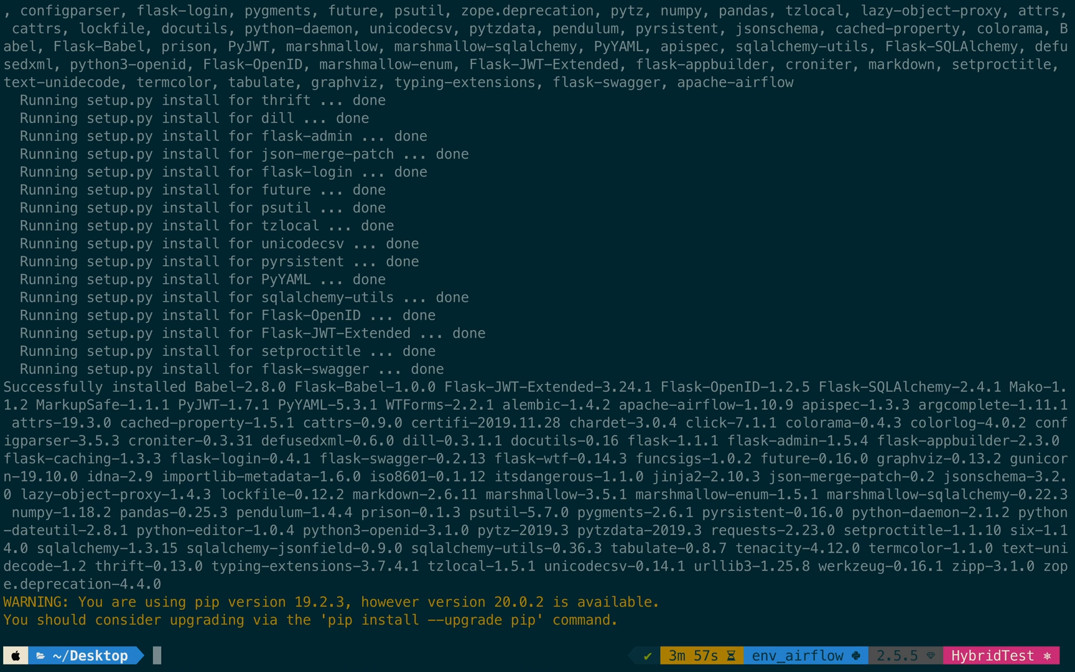
key("ctrl+l")
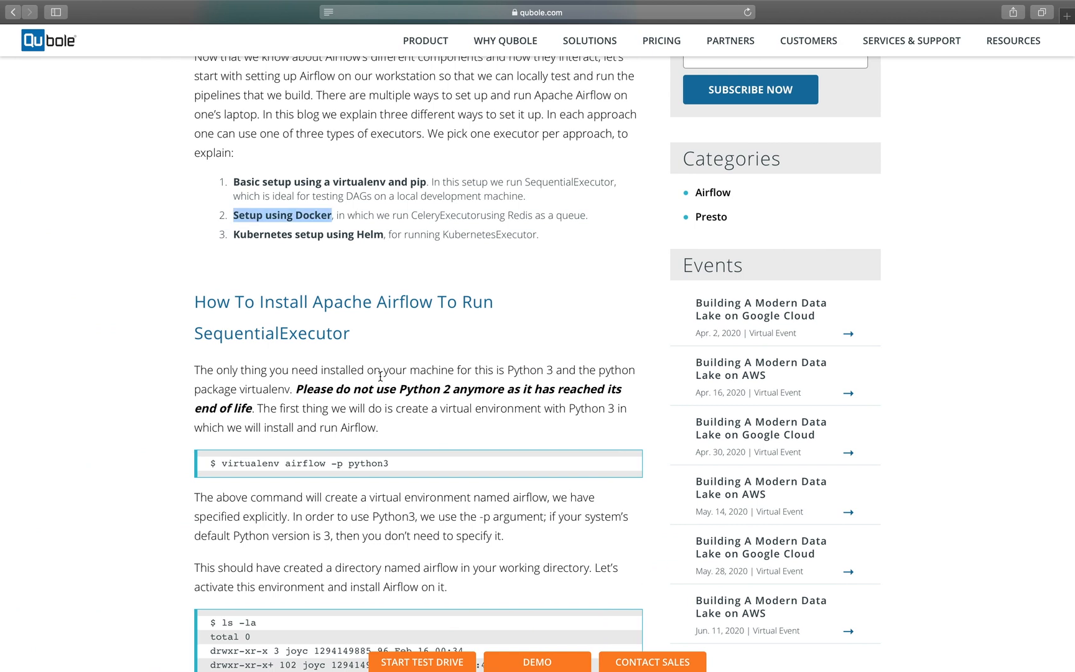
scroll(381, 376, "down", 5)
scroll(381, 378, "down", 5)
scroll(381, 378, "down", 3)
scroll(380, 380, "down", 2)
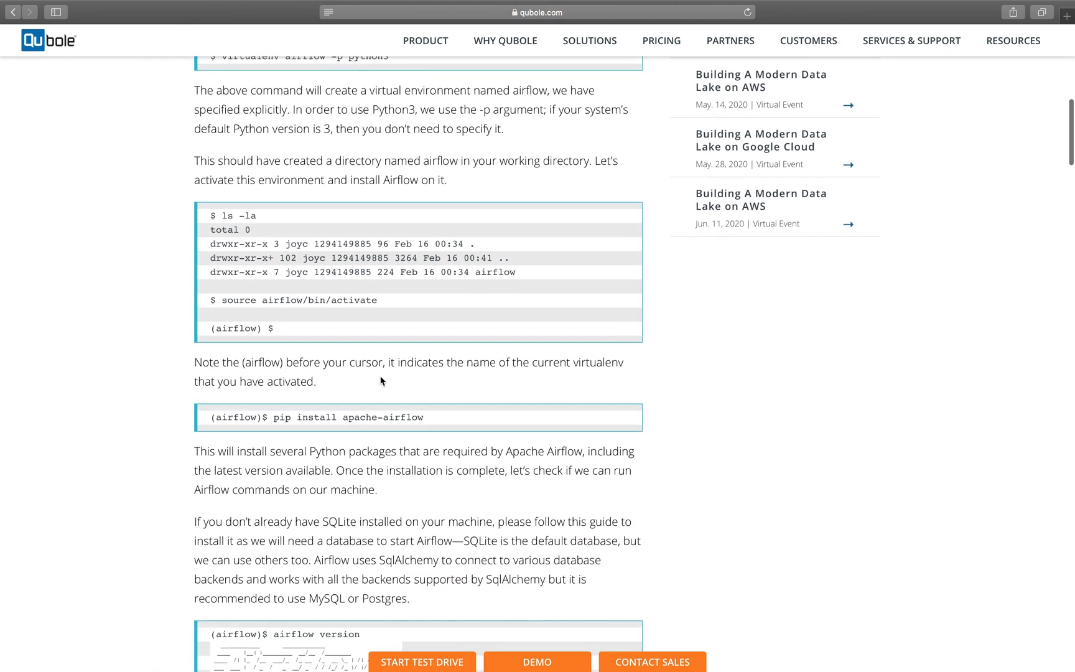
scroll(380, 380, "up", 3)
scroll(381, 381, "up", 2)
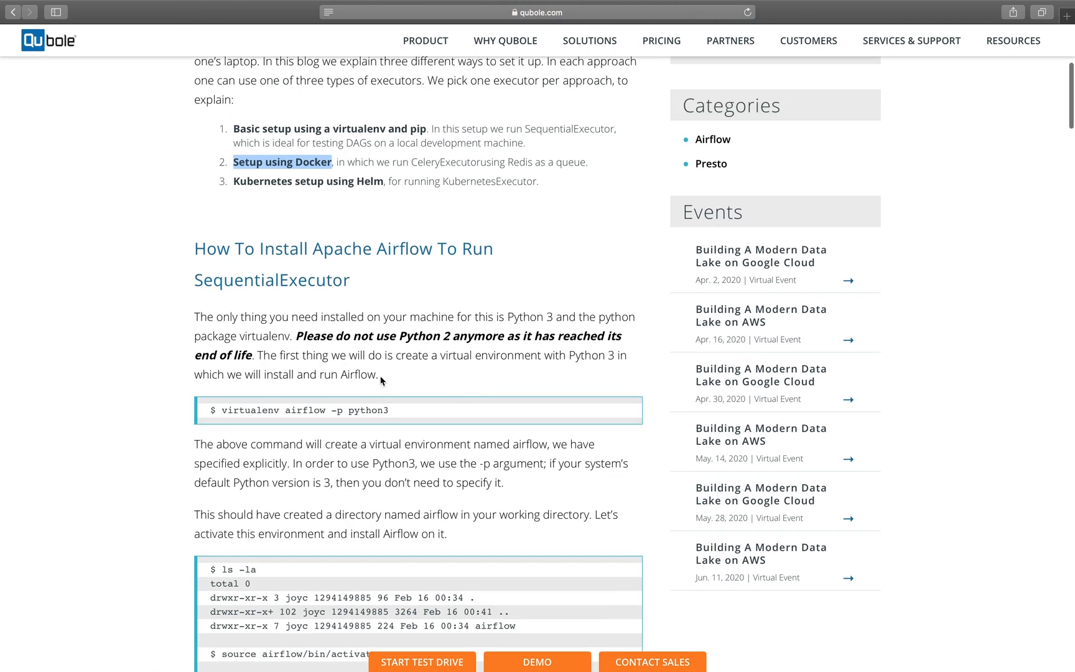
scroll(381, 381, "up", 1)
key("ctrl+Right")
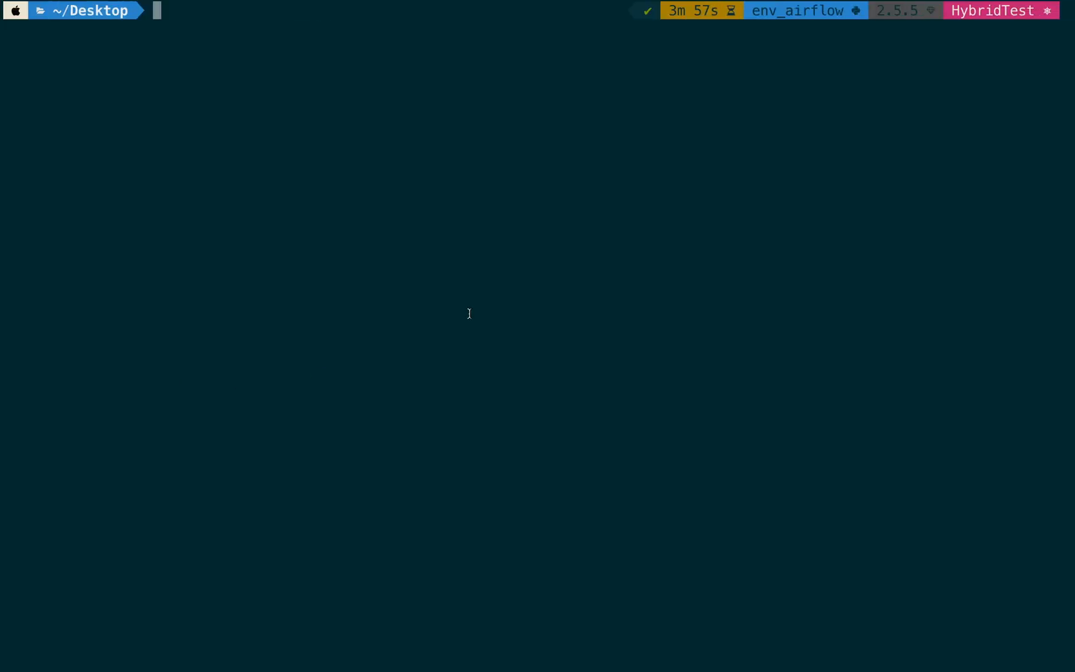
type("airflow init")
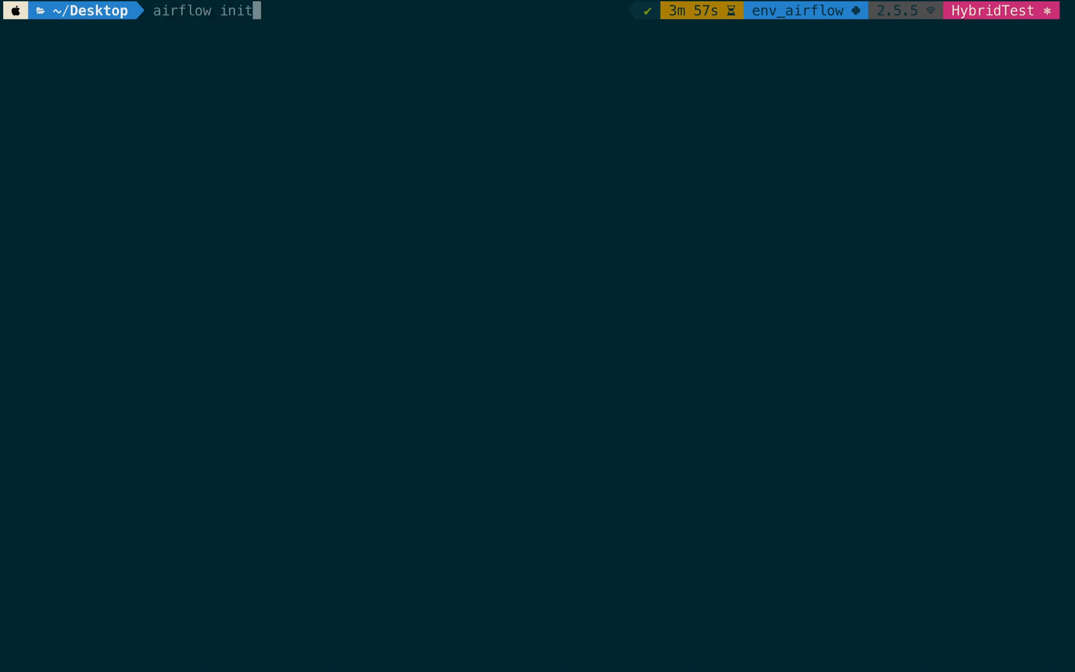
type("db")
Run airflow initdb so all migrations complete and end with Done
key("Return")
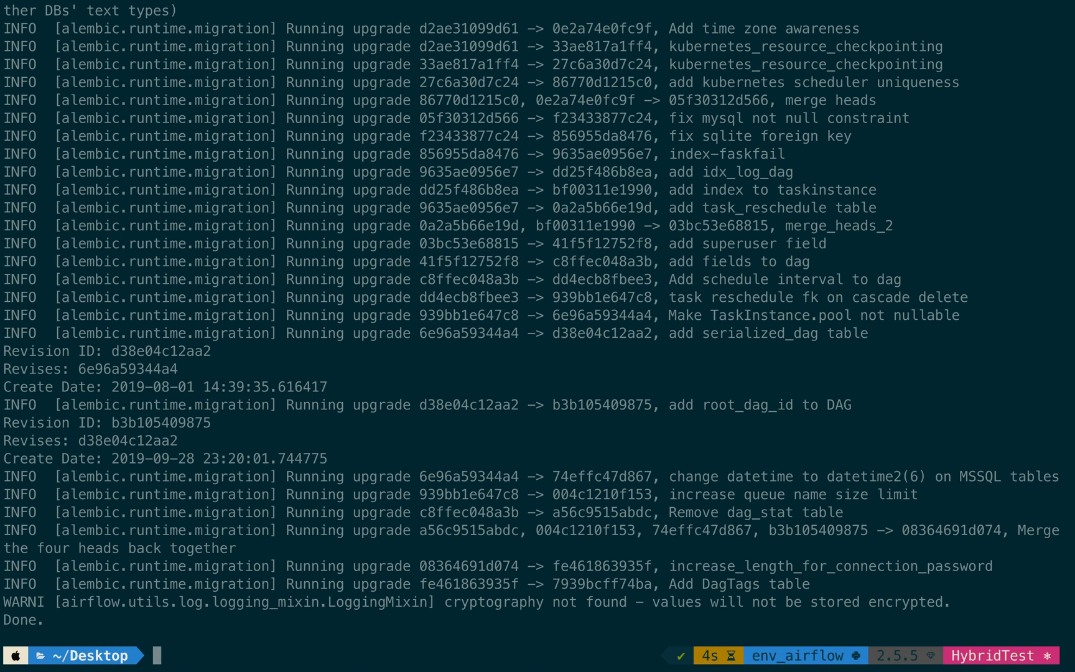
type("cd ..")
Move into ~/airflow, create a dags folder beside airflow.cfg and airflow.db, and list to confirm
key("Return")
type("cd air")
key("Tab")
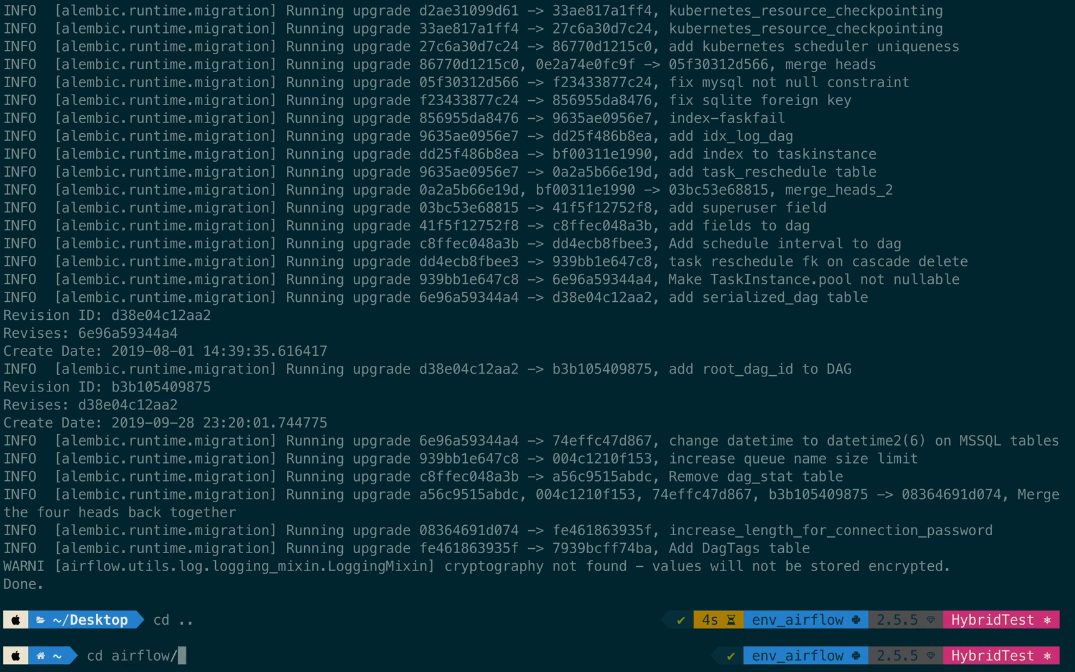
key("Return")
key("ctrl+l")
type("ls")
key("Return")
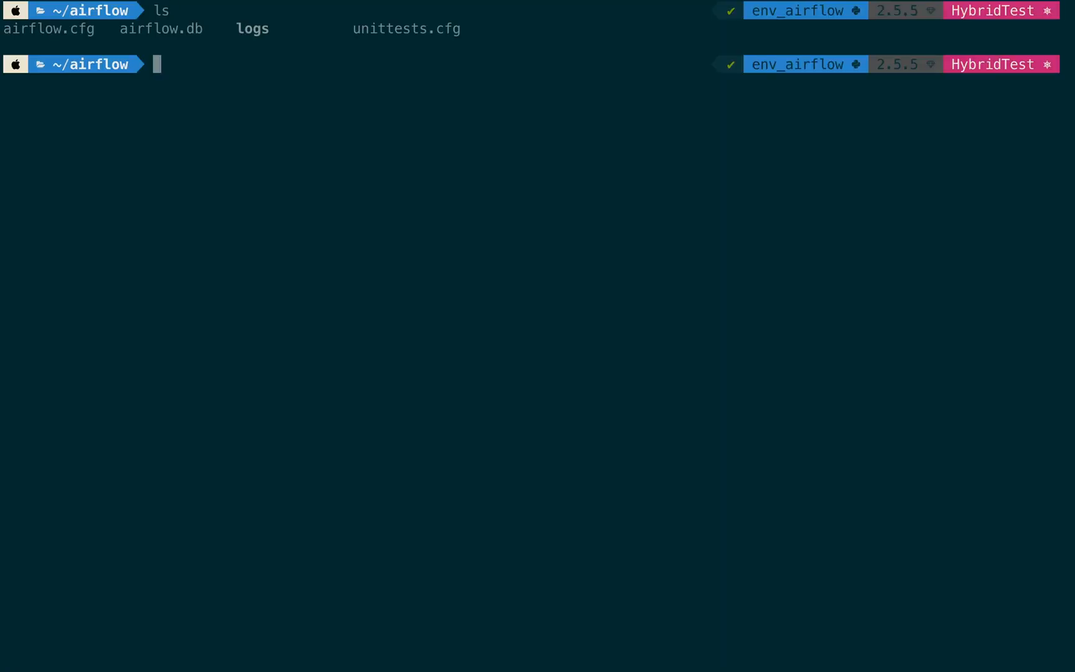
left_click_drag(121, 30, 216, 25)
left_click(97, 28)
type("mkdir ")
type("dags")
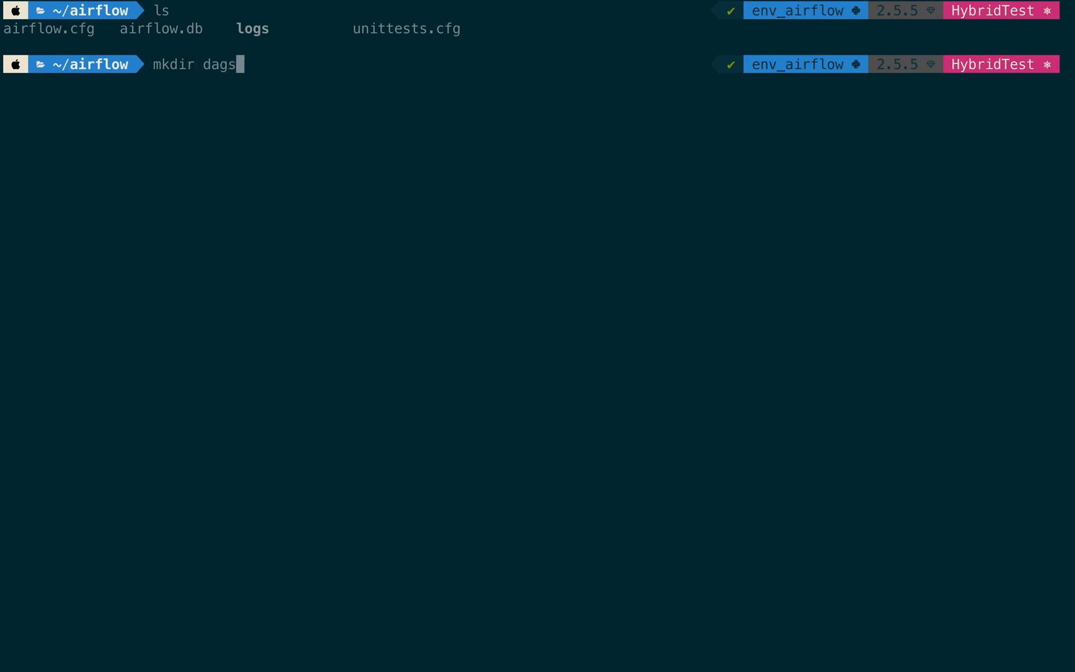
key("Return")
type("ls")
key("Return")
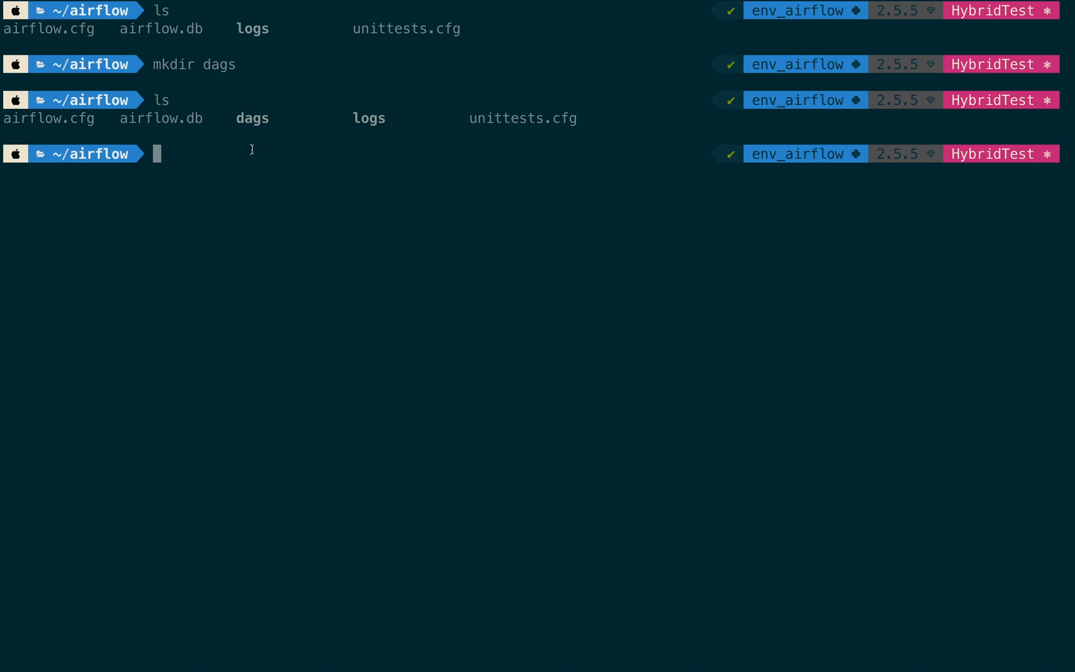
Start the Airflow webserver listening on 0.0.0.0:8080 and switch to Safari
key("ctrl+l")
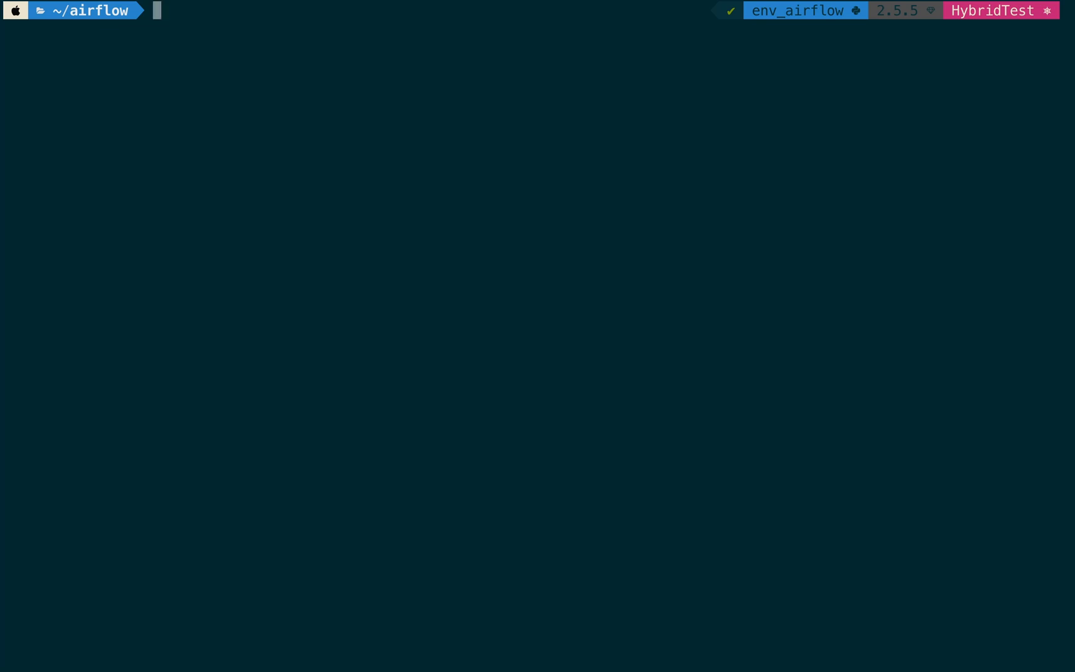
type("airflow ")
type("webserver")
key("Return")
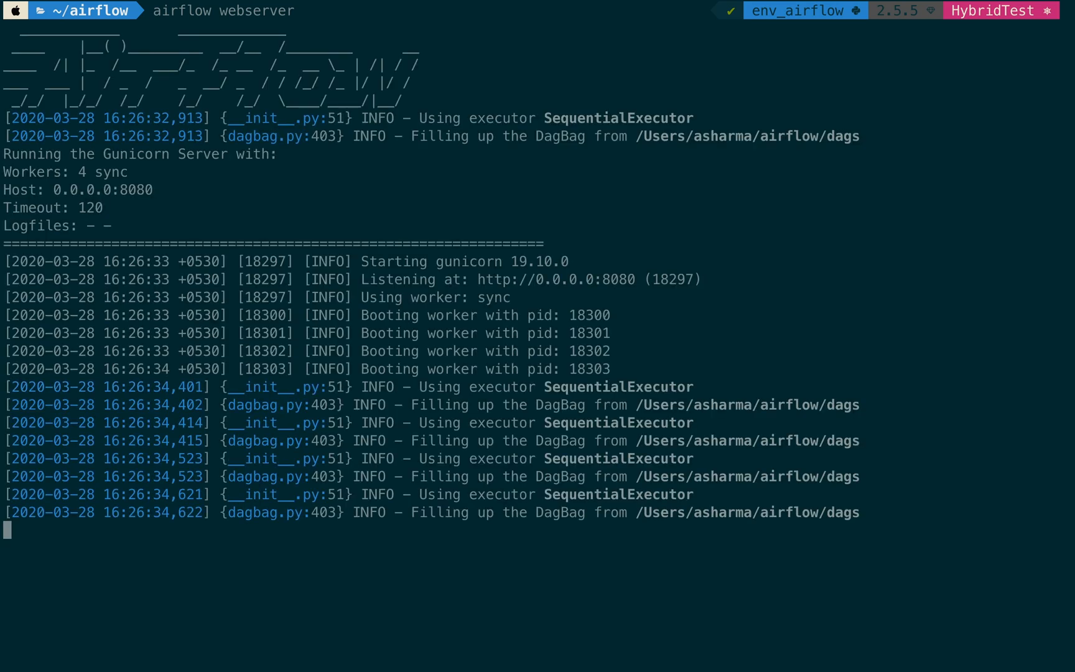
left_click_drag(420, 118, 706, 117)
left_click(586, 289)
left_click_drag(477, 279, 632, 280)
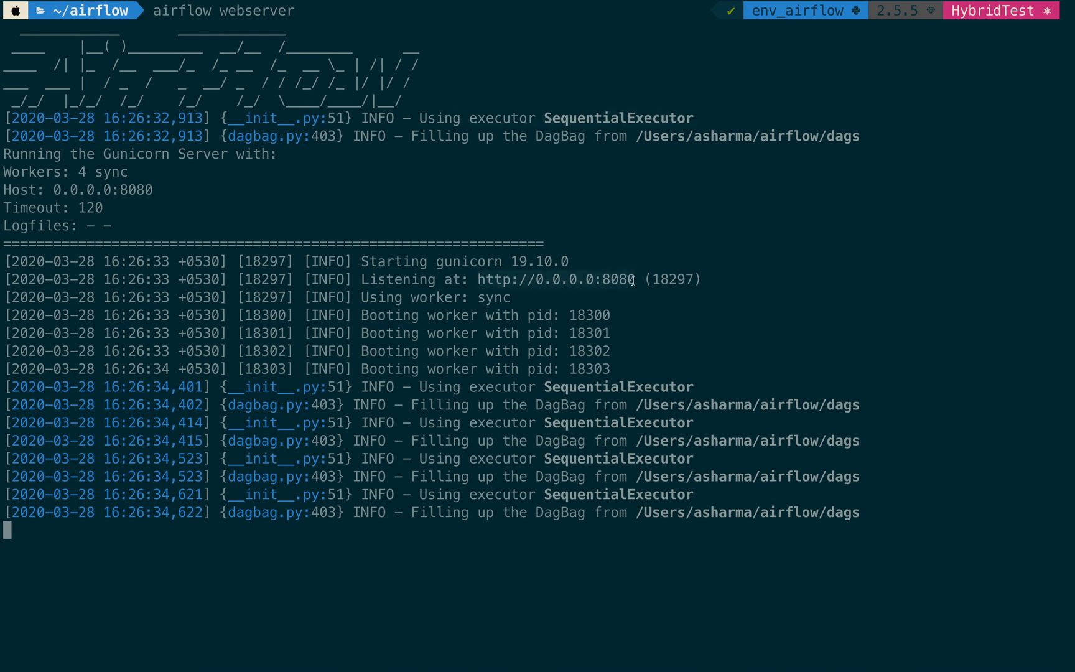
key("super+Tab")
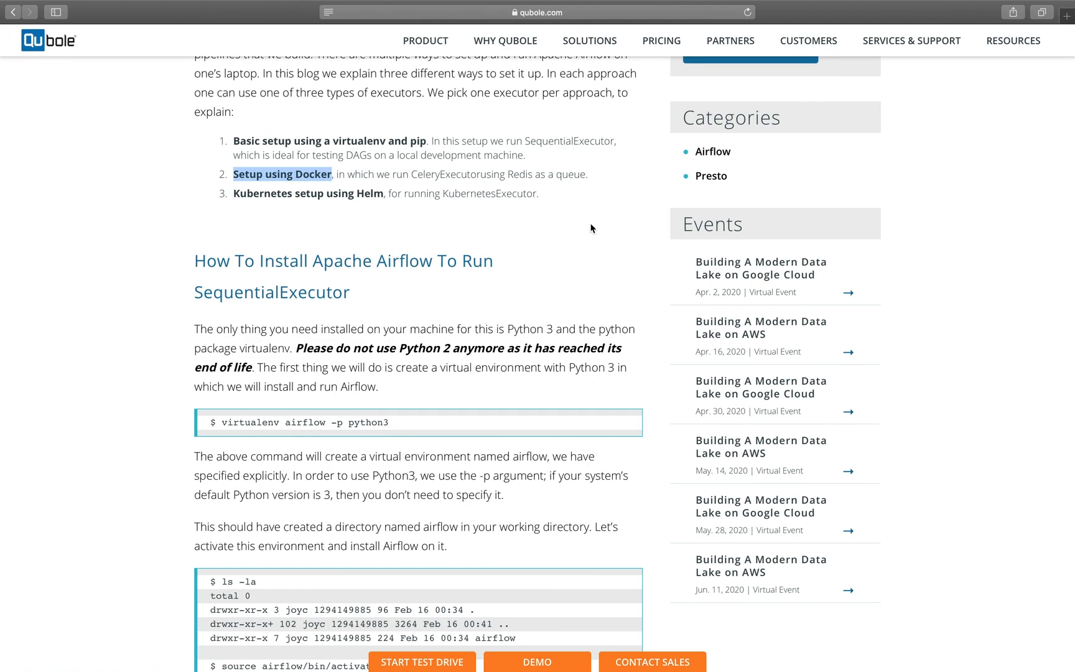
Load the Airflow DAGs page at localhost:8080 in a new tab, noting the scheduler-not-running warning
key("super+t")
type("localhost:4200")
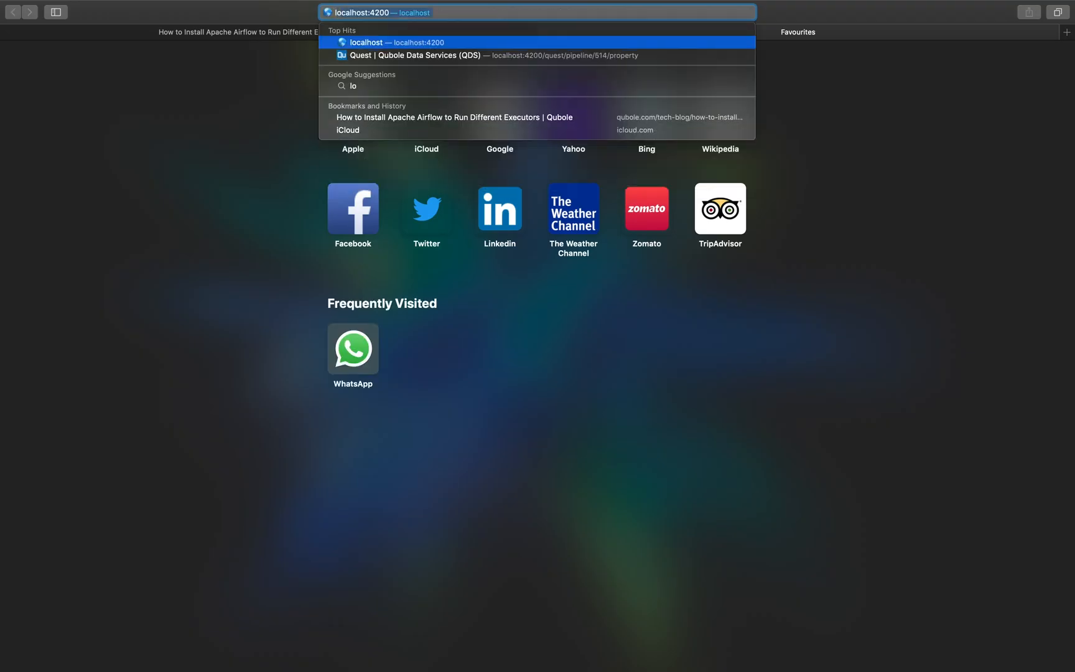
key("Right")
key("BackSpace")
key("BackSpace")
key("BackSpace")
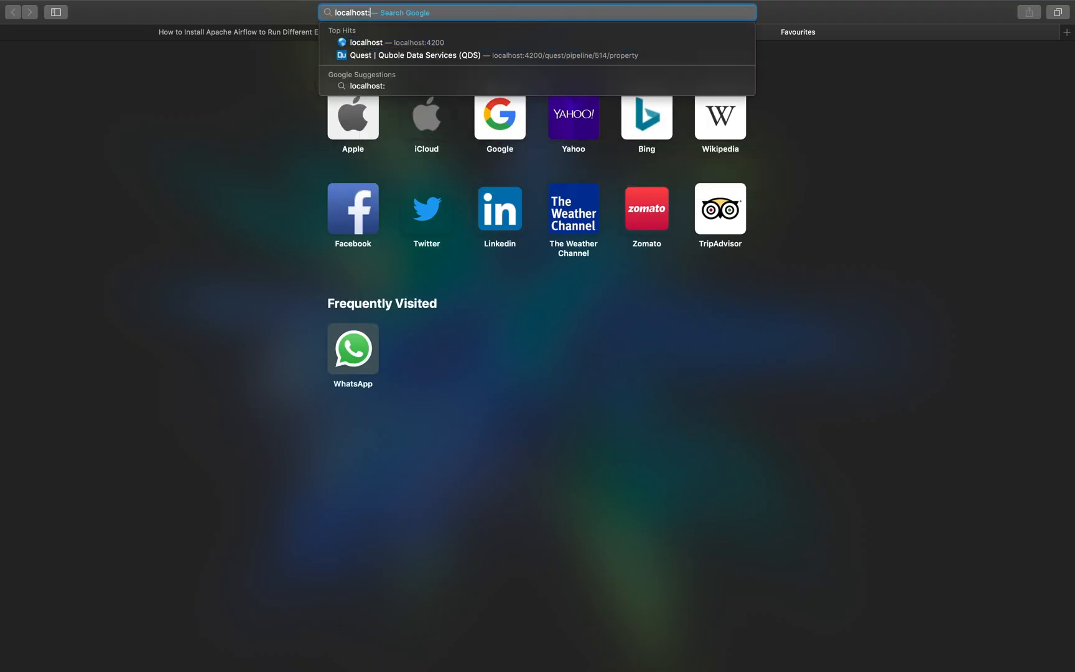
type("8080")
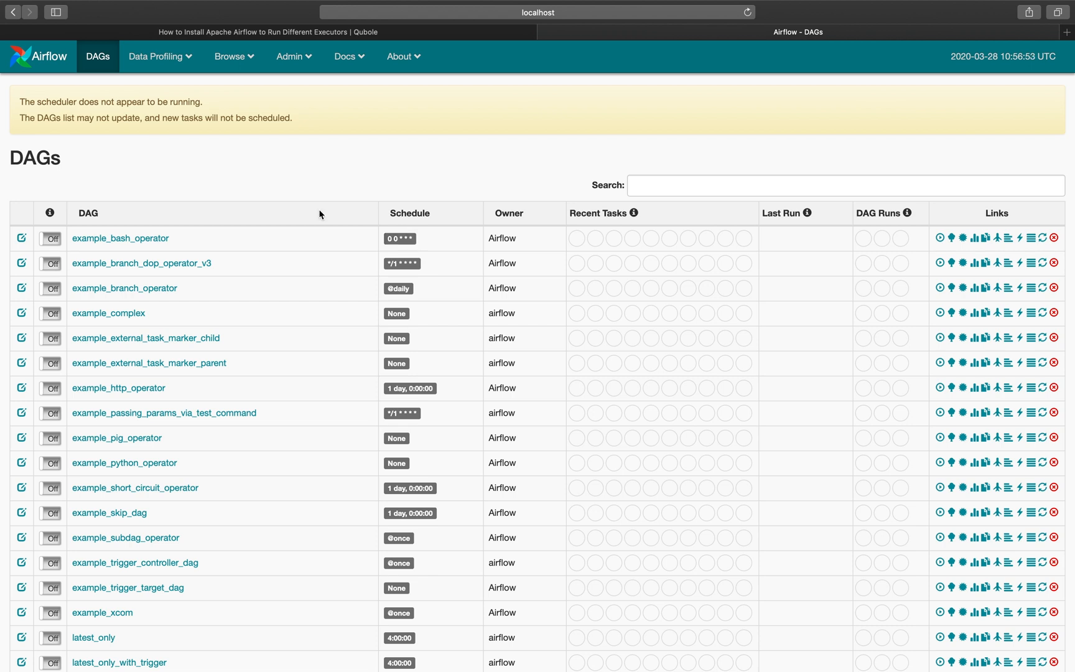
left_click_drag(20, 100, 212, 102)
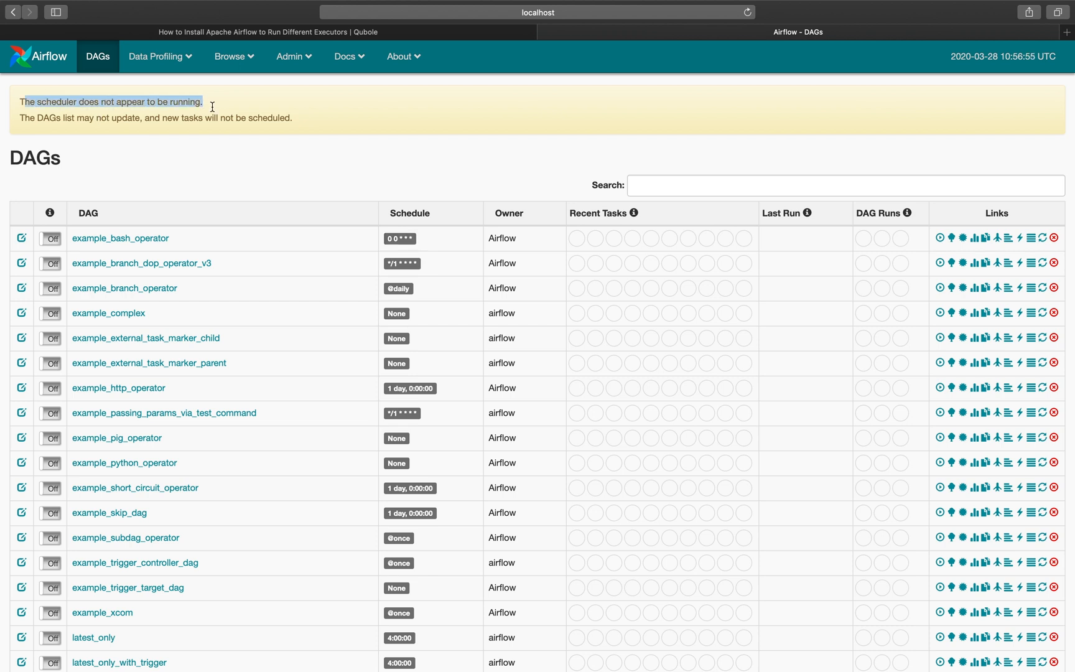
key("ctrl+Right")
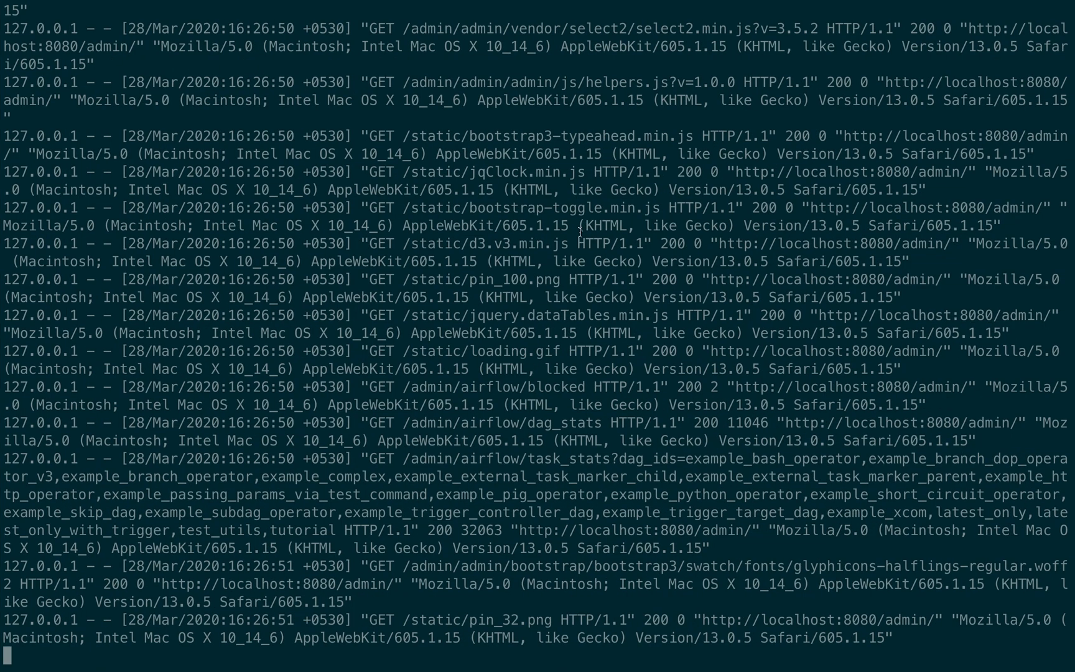
In a second terminal tab, activate Desktop/env_airflow and run airflow scheduler
key("super+t")
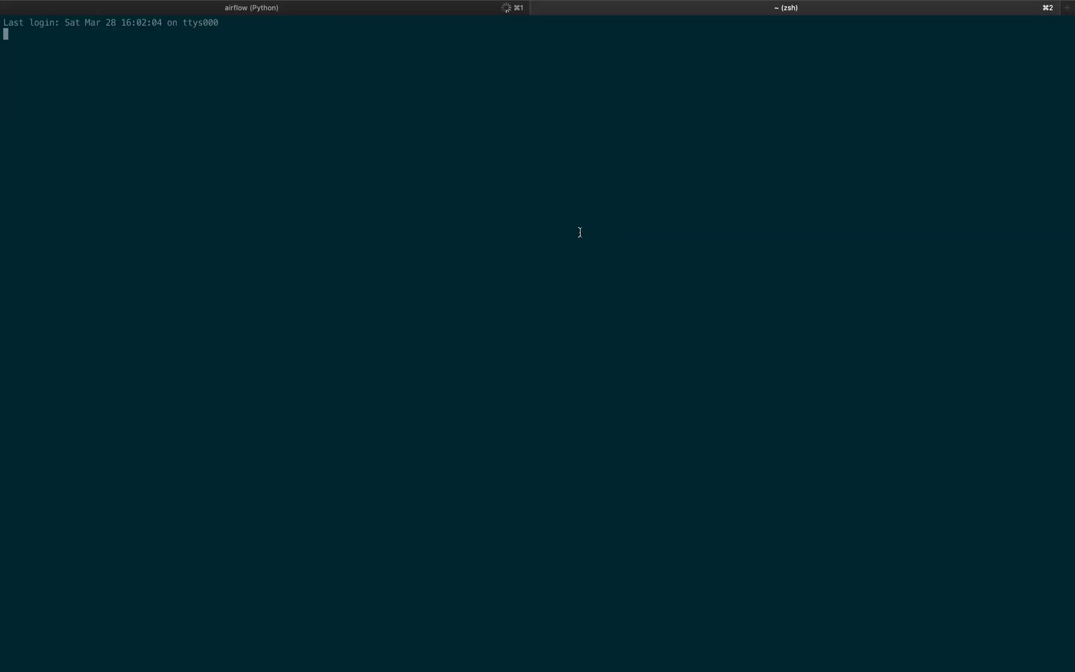
key("super+plus")
key("super+plus")
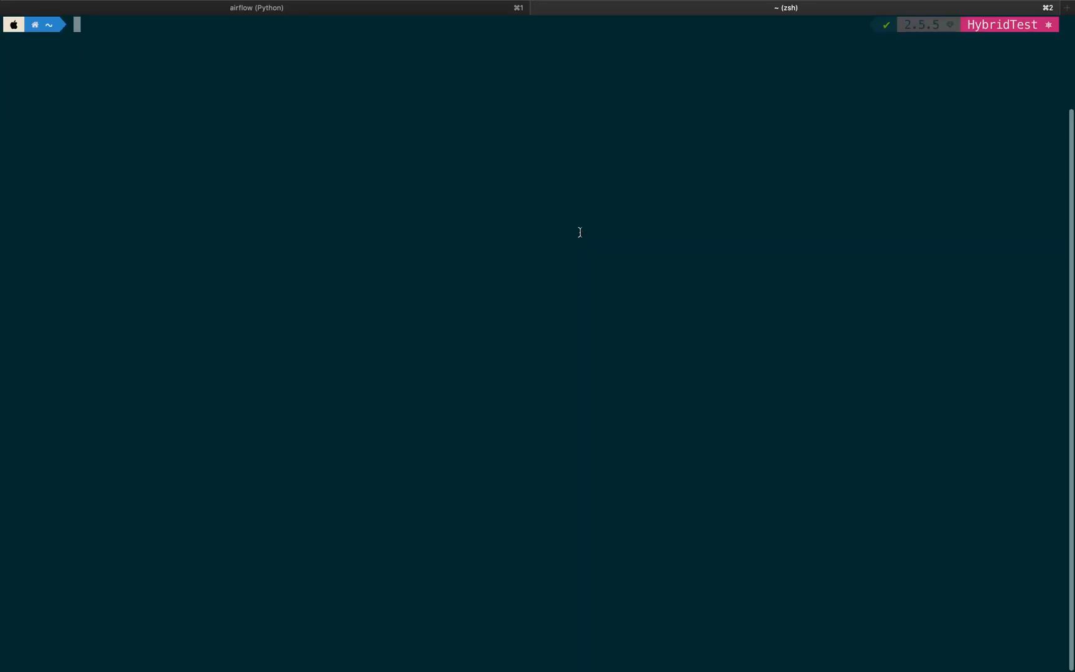
type("source env")
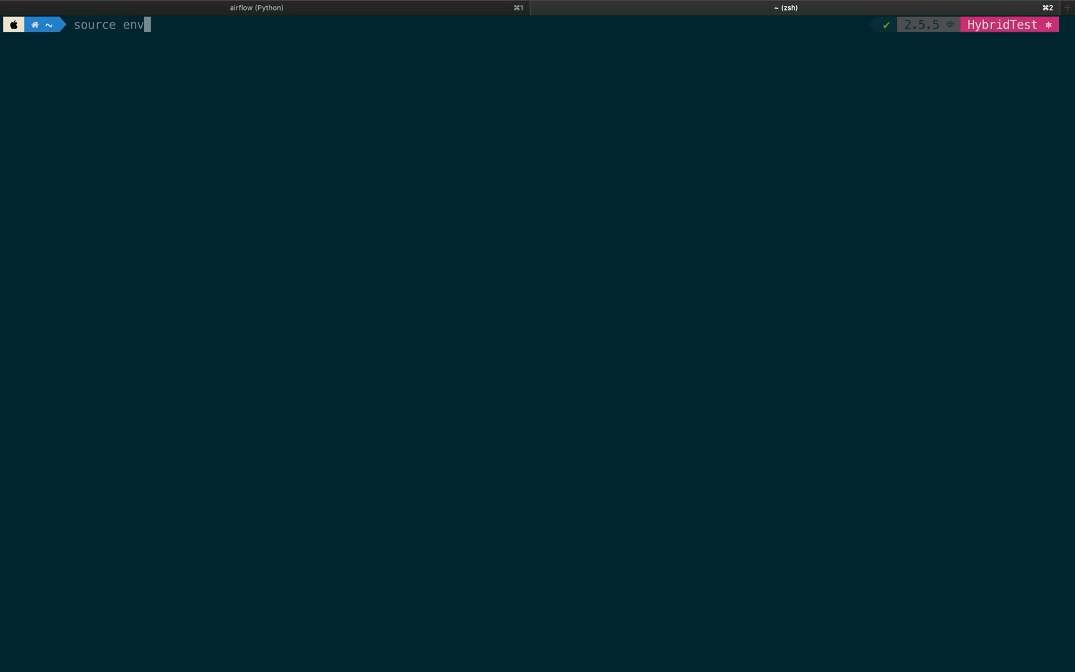
type("_ai")
key("BackSpace")
key("BackSpace")
key("BackSpace")
key("BackSpace")
key("BackSpace")
key("BackSpace")
type("De")
key("Tab")
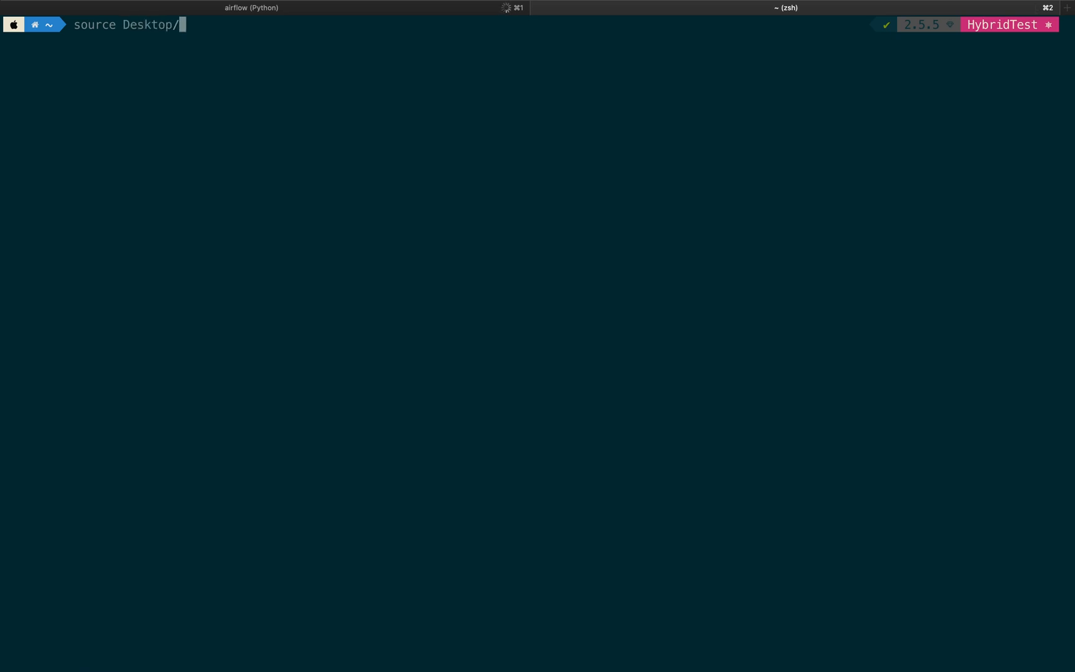
type("en")
key("Tab")
type("b")
key("Tab")
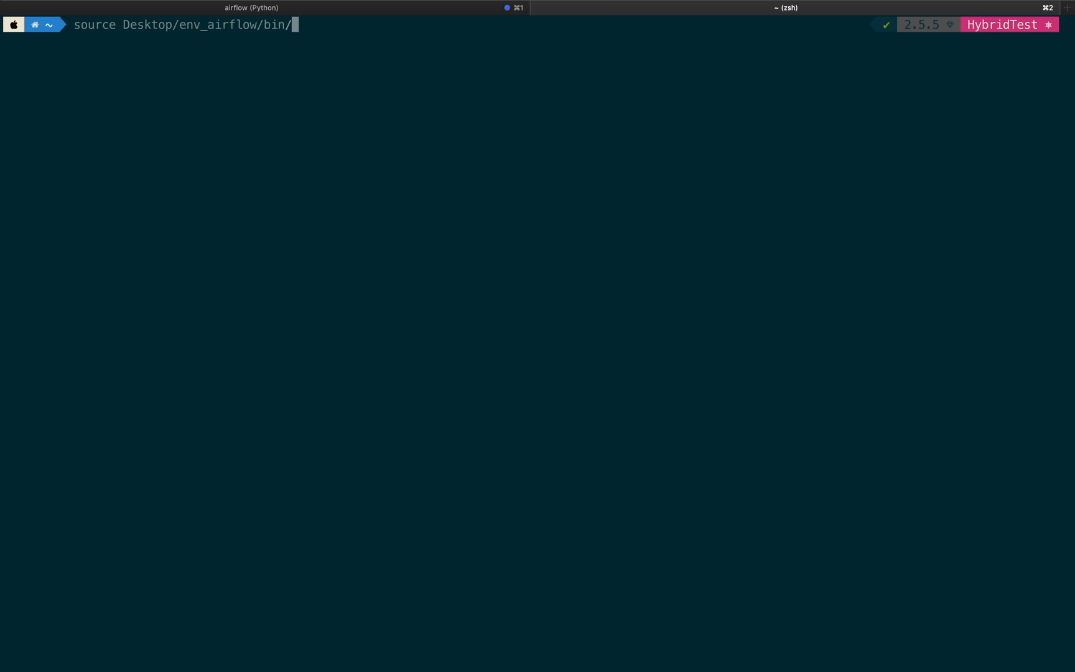
type("ac")
key("Tab")
key("Return")
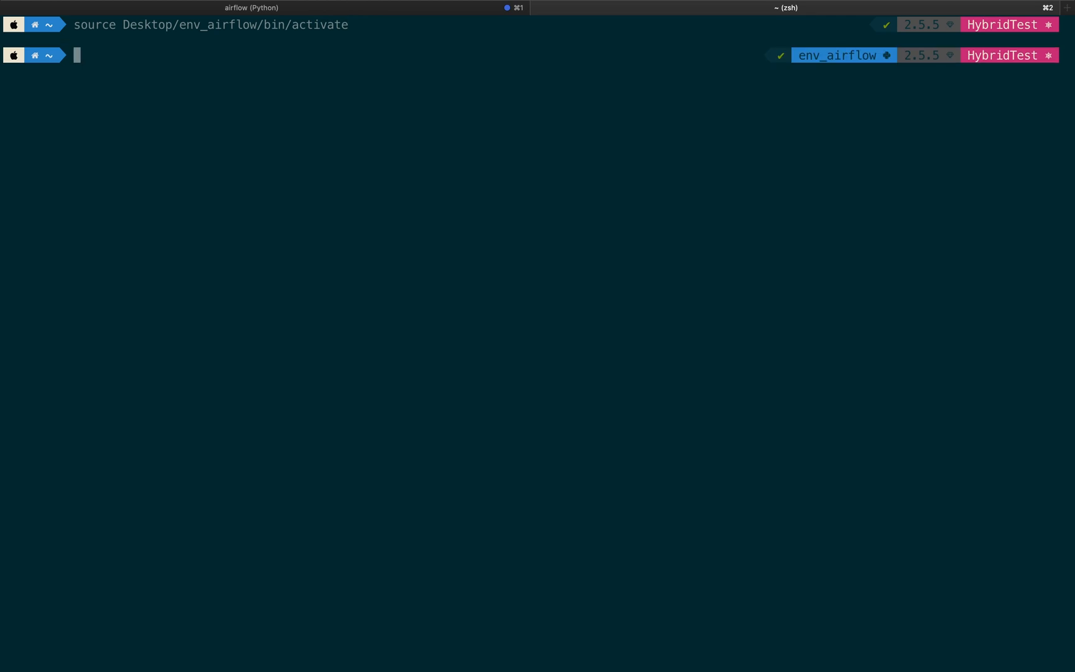
type("airflow s")
type("cheduler")
key("Return")
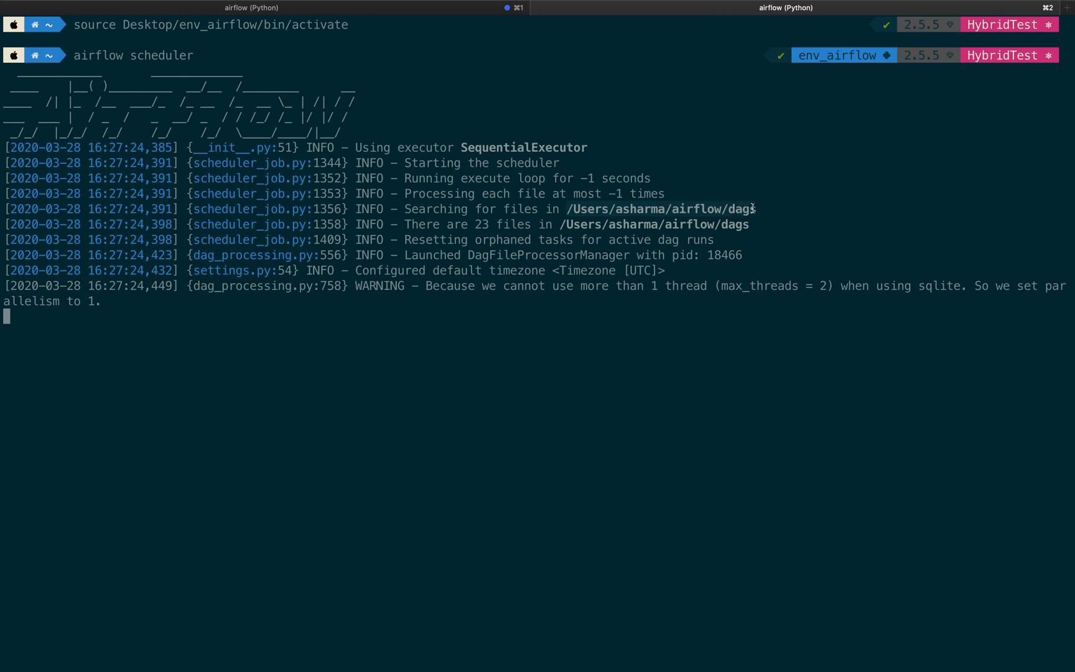
Reload the DAGs page in Safari so the scheduler warning disappears
key("super+Tab")
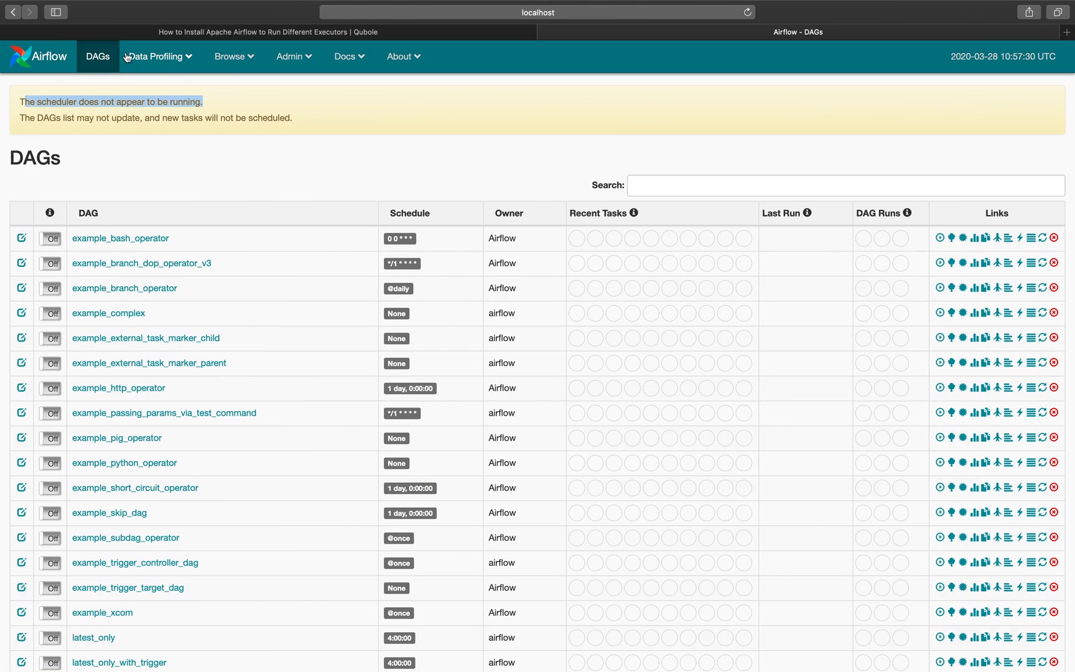
left_click(748, 12)
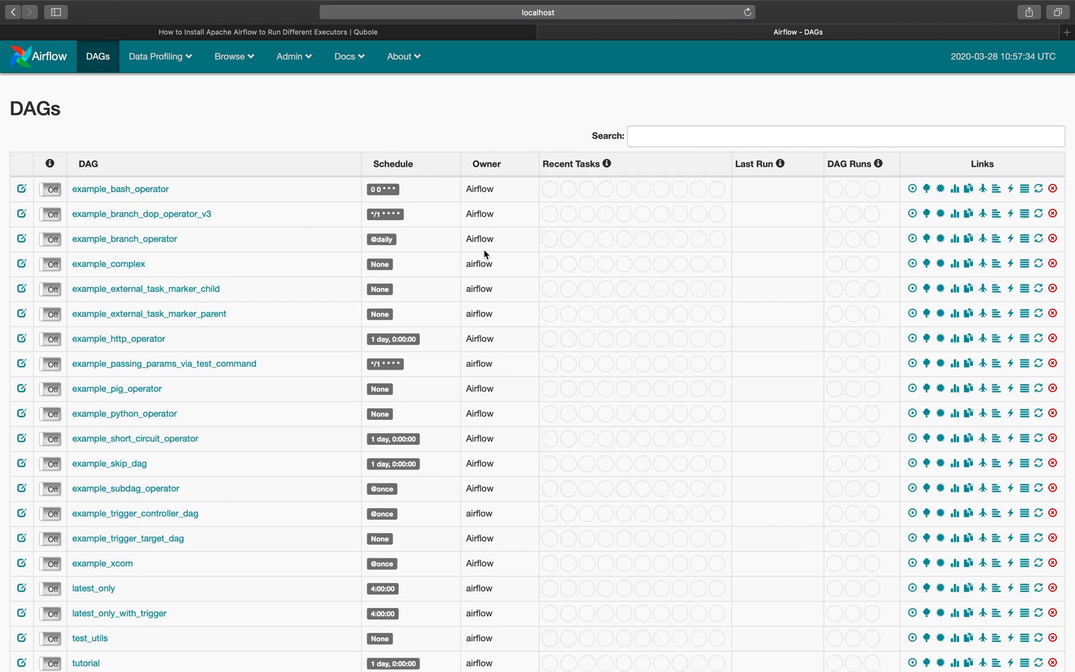